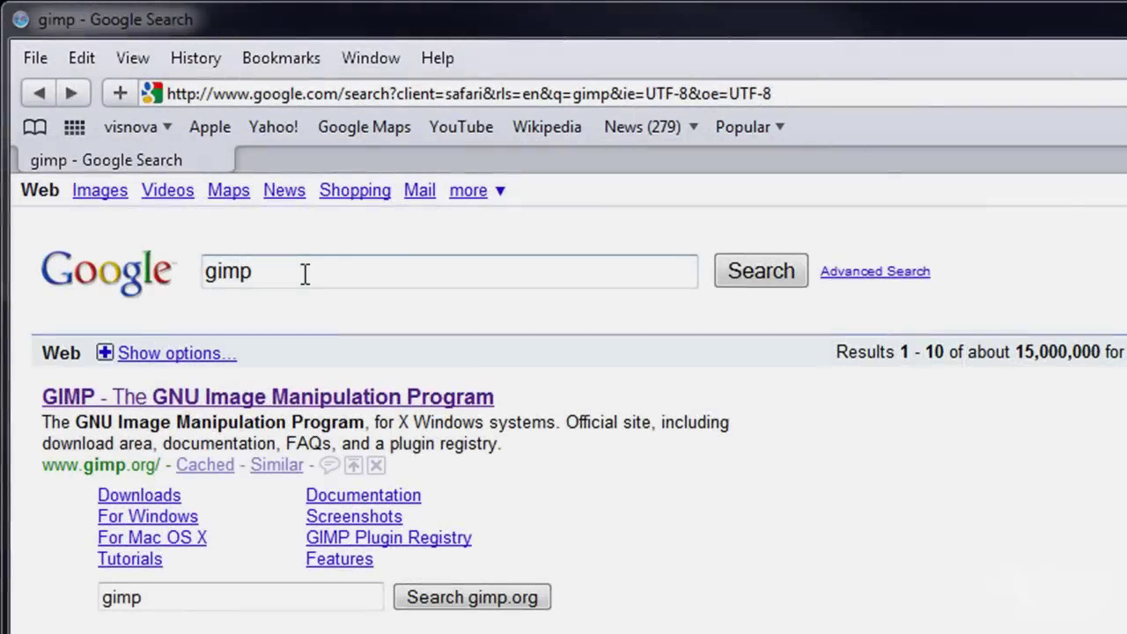
Open the official GIMP website from the Google results for 'gimp'.
click(303, 275)
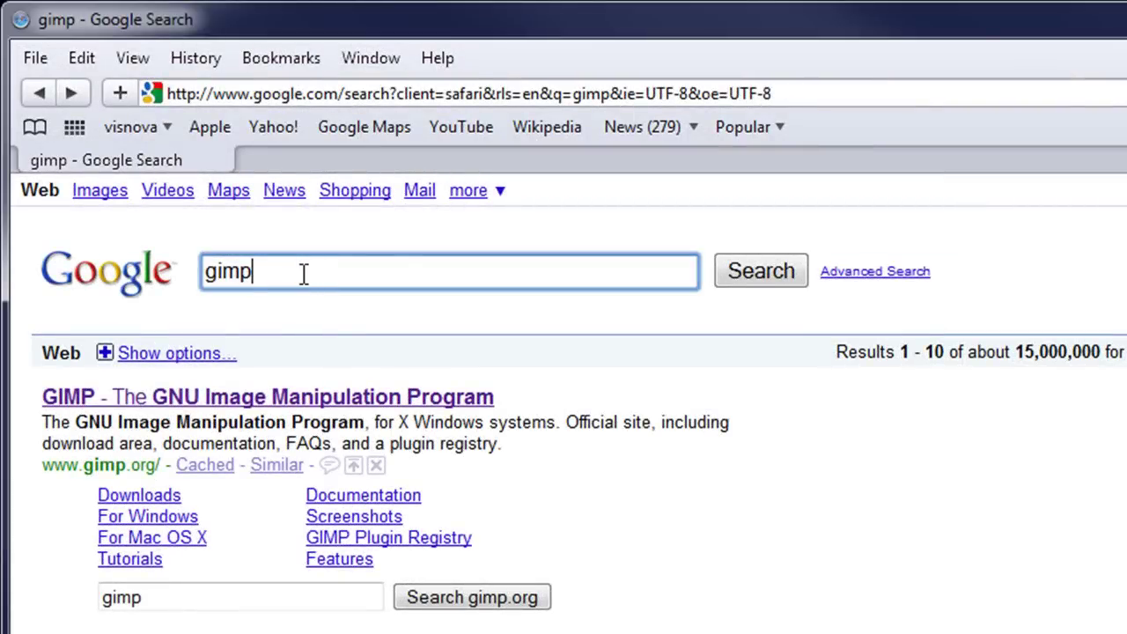
click(245, 401)
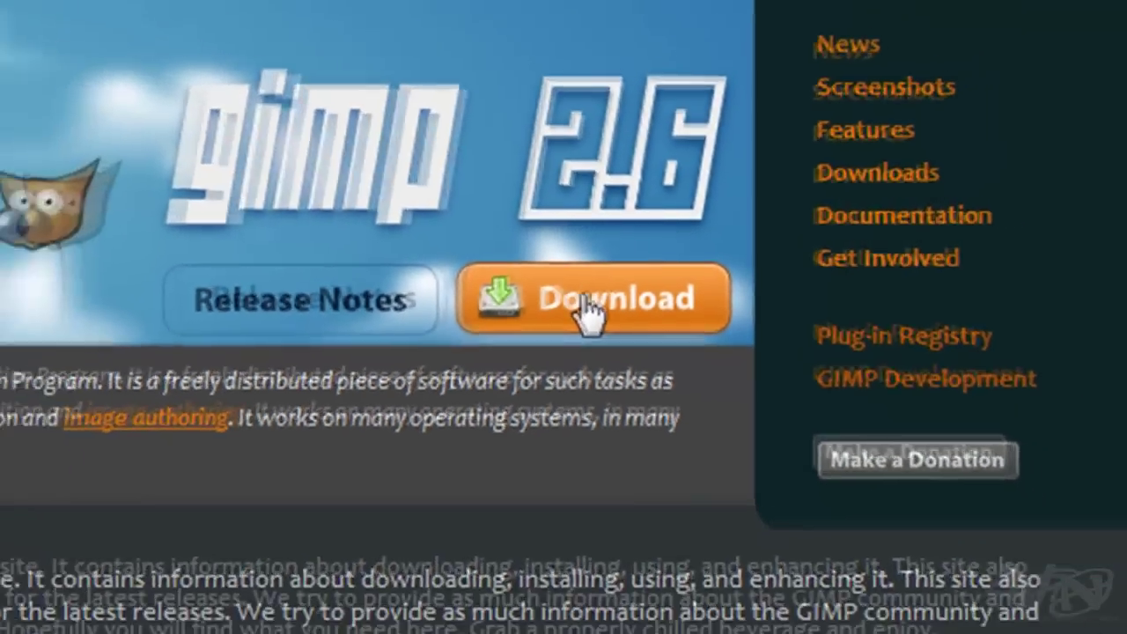
Go to the GIMP downloads page and start the SourceForge download of the GIMP 2.6.7 Windows installer.
click(564, 308)
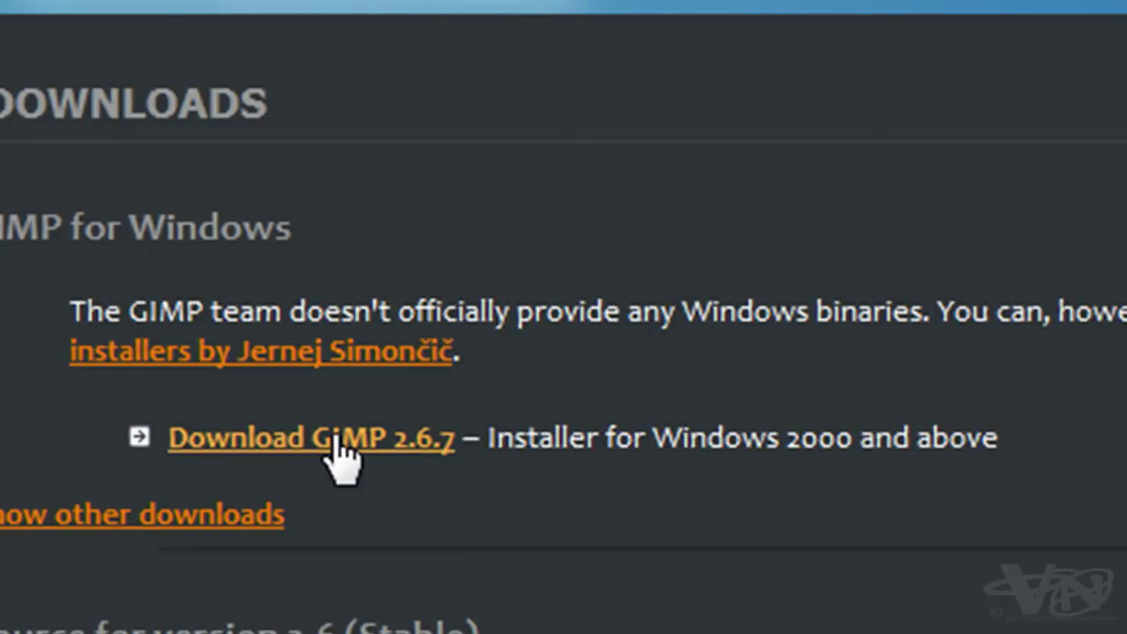
click(339, 451)
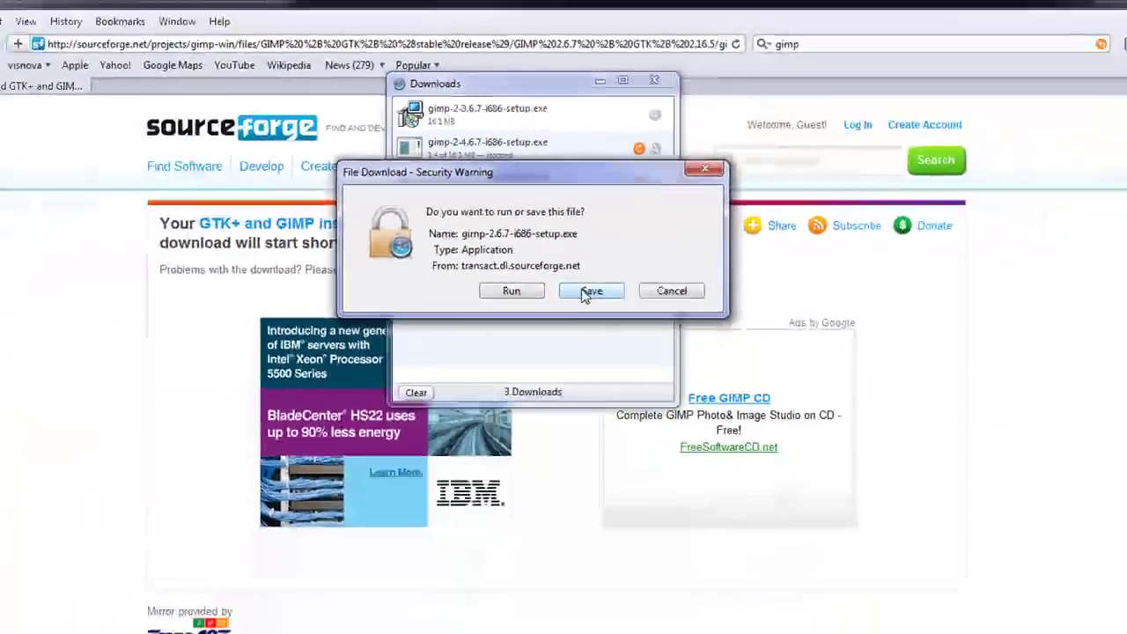
Choose to save the GIMP 2.6.7 installer, confirm the save location, then stop the download.
click(585, 291)
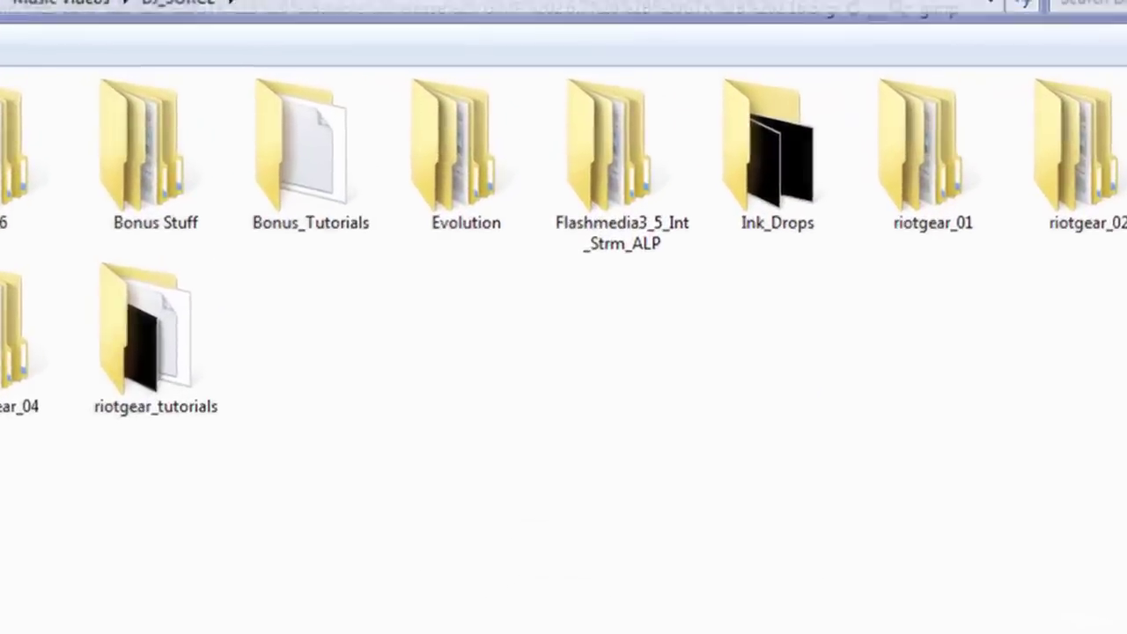
click(860, 585)
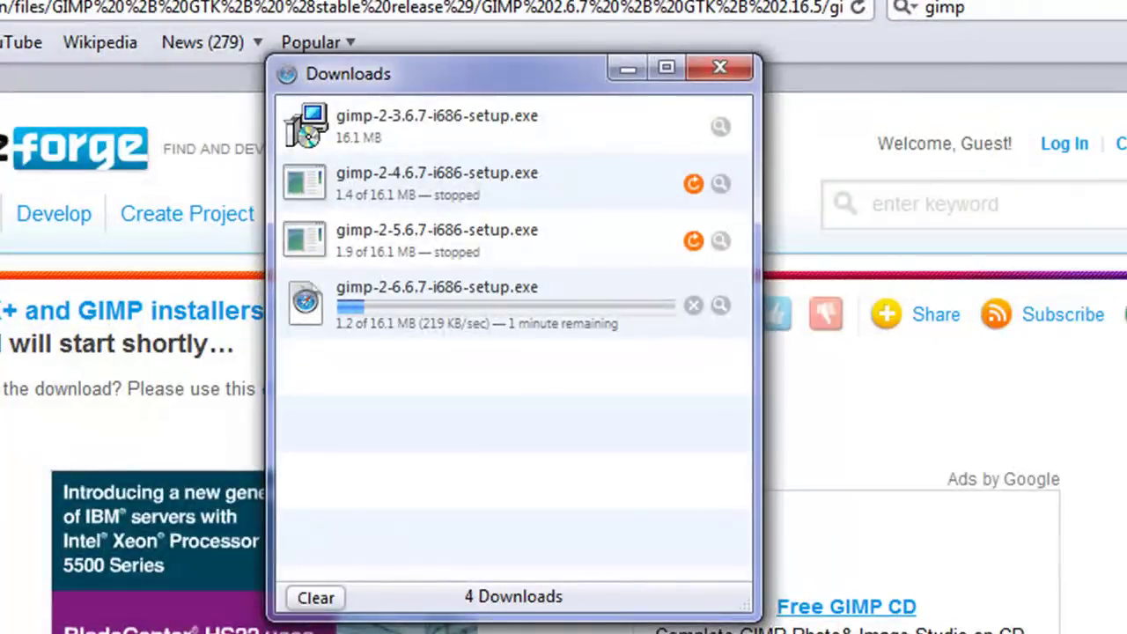
click(694, 305)
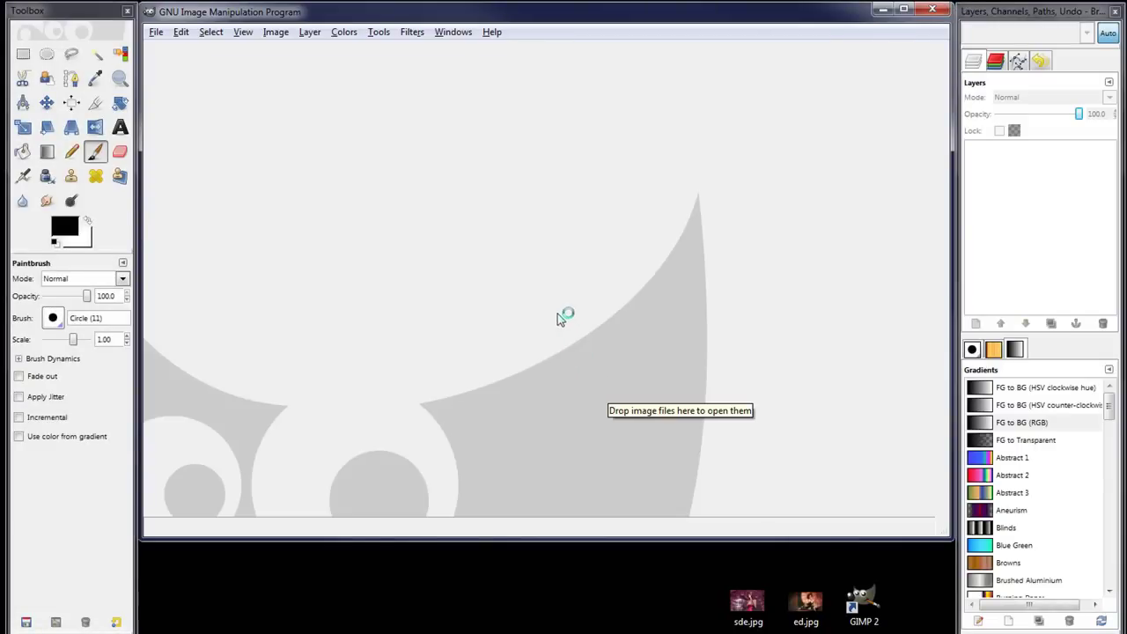
Open avi2.png from the Avatar_pics_fo_rapp folder on the Desktop.
click(156, 32)
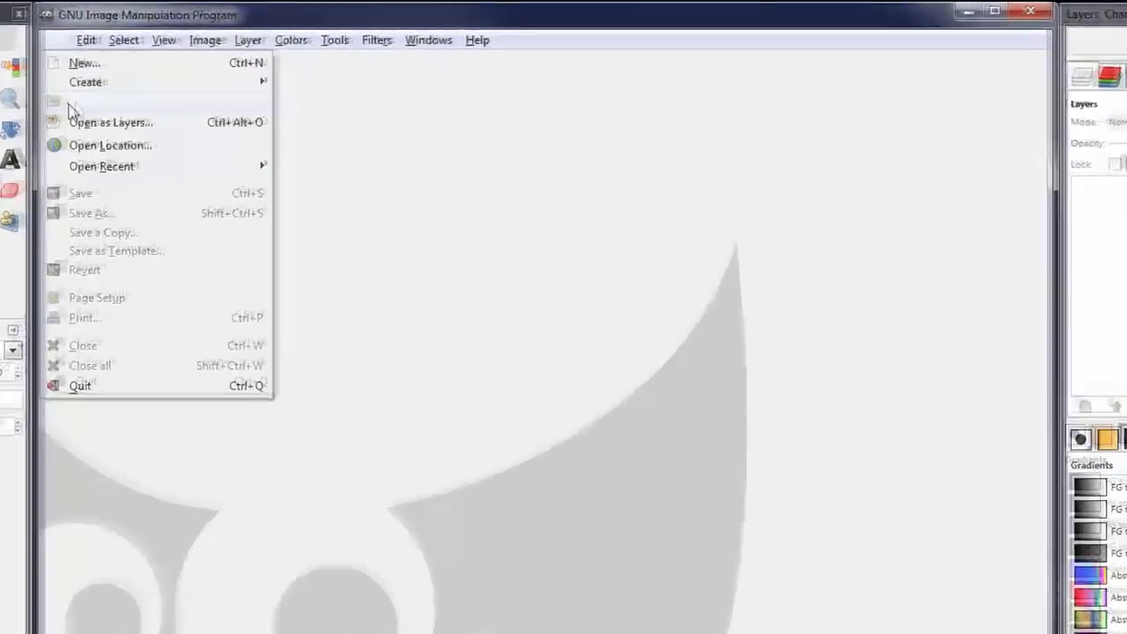
click(176, 79)
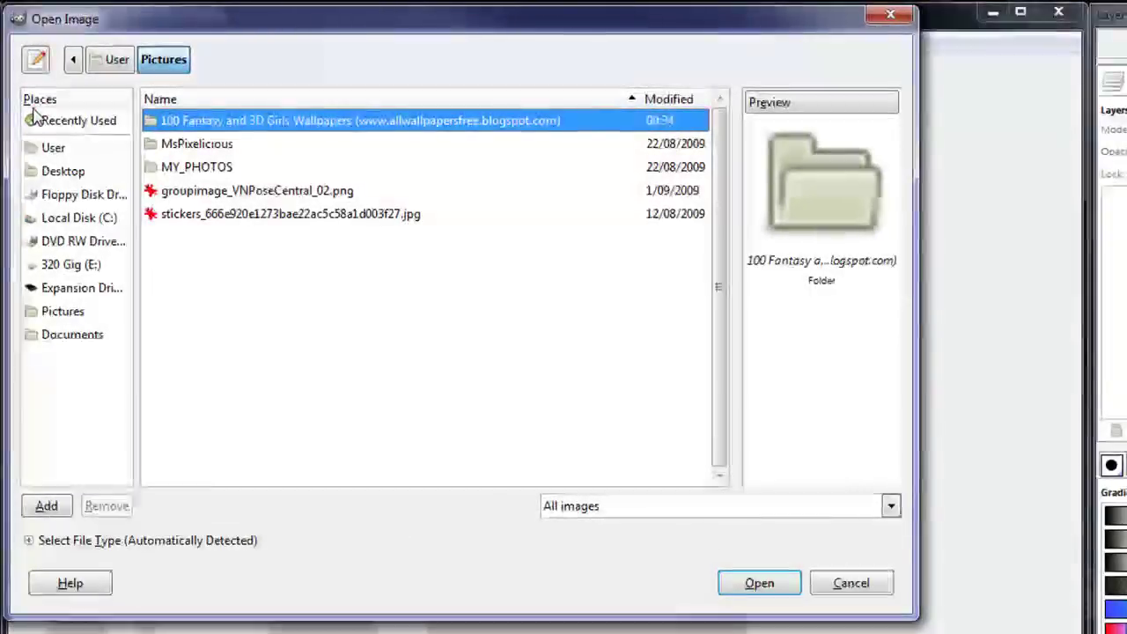
click(57, 172)
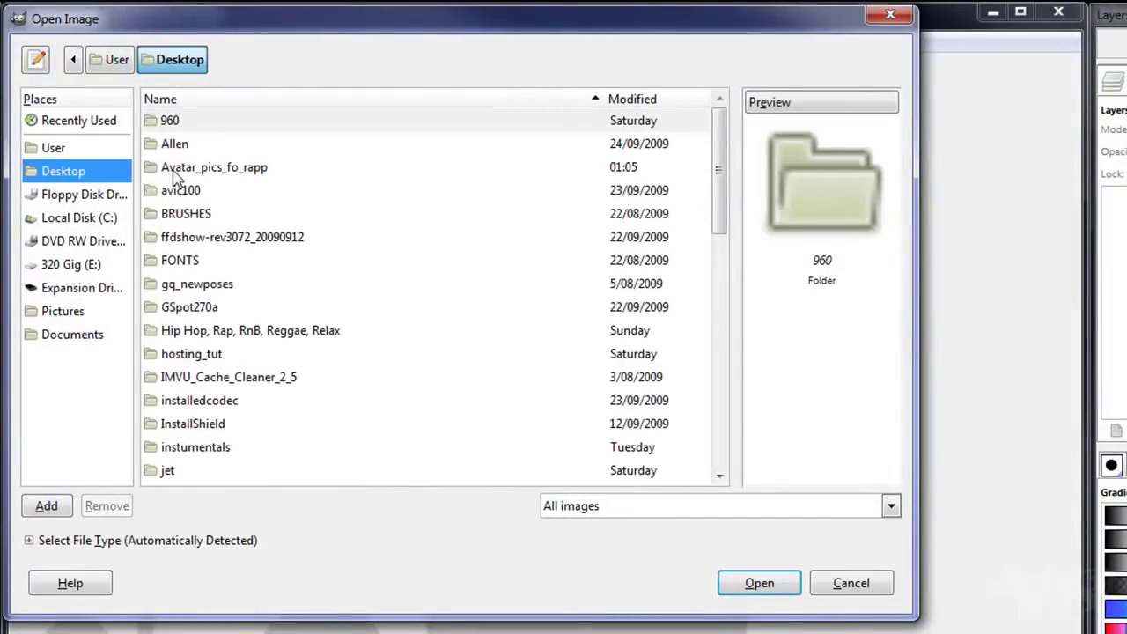
double_click(175, 169)
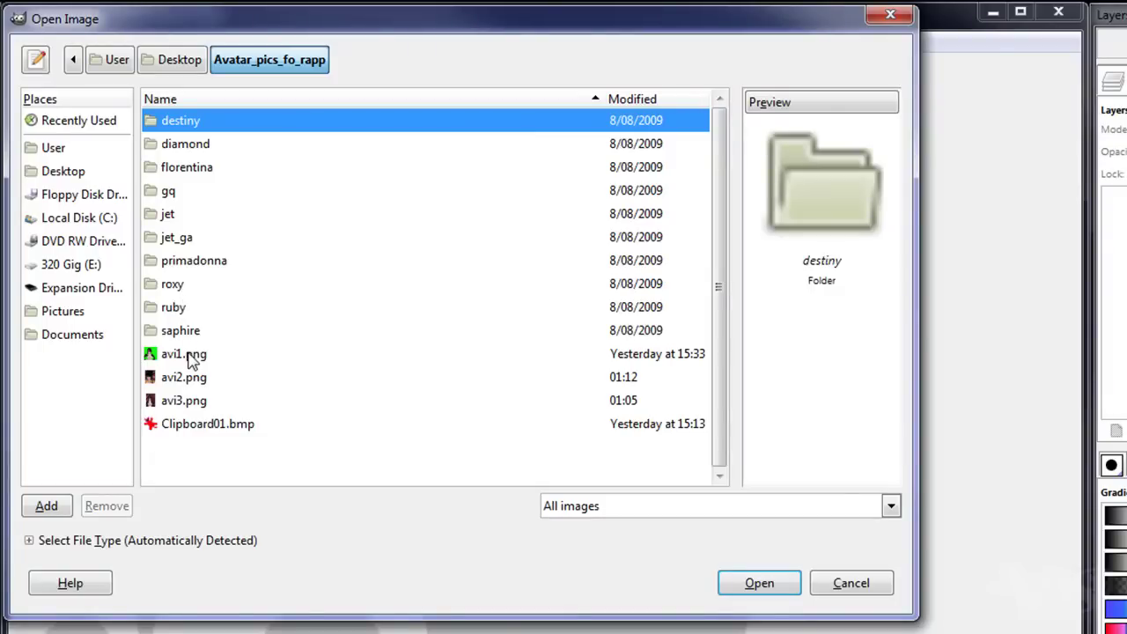
click(191, 384)
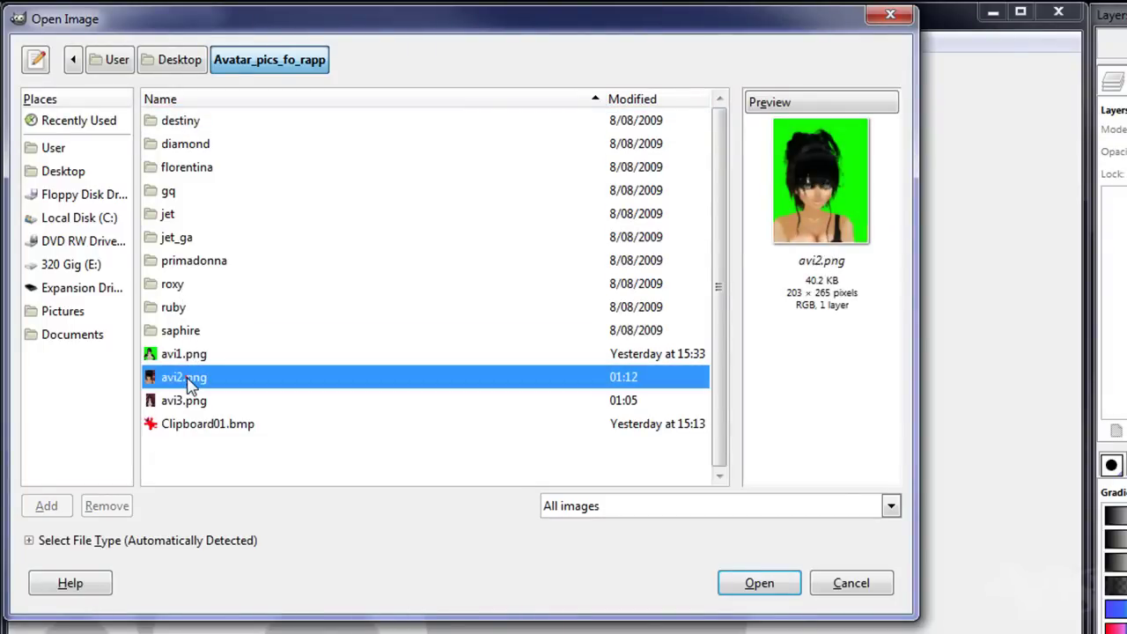
click(760, 588)
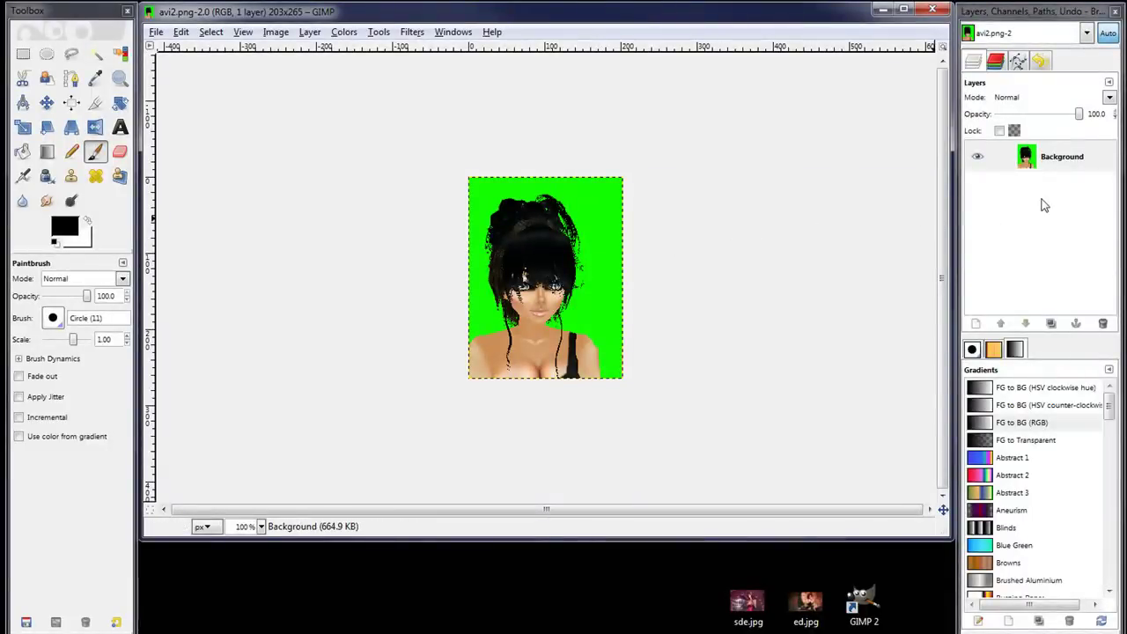
Add an alpha channel to the Background layer, select the green area by colour and delete it.
right_click(1044, 163)
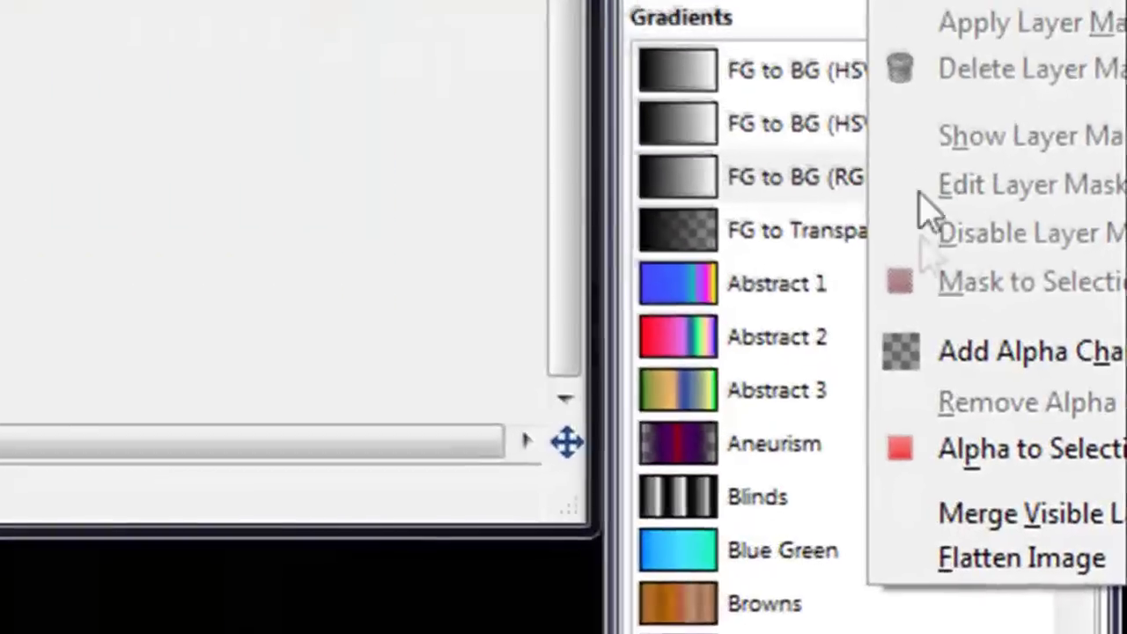
click(935, 370)
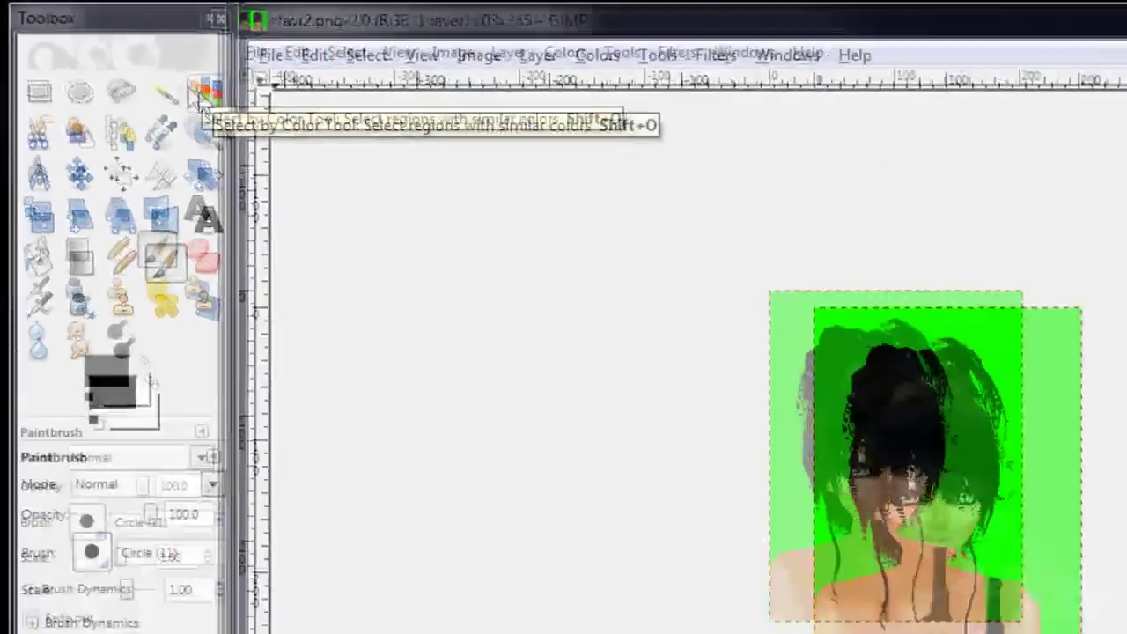
click(291, 141)
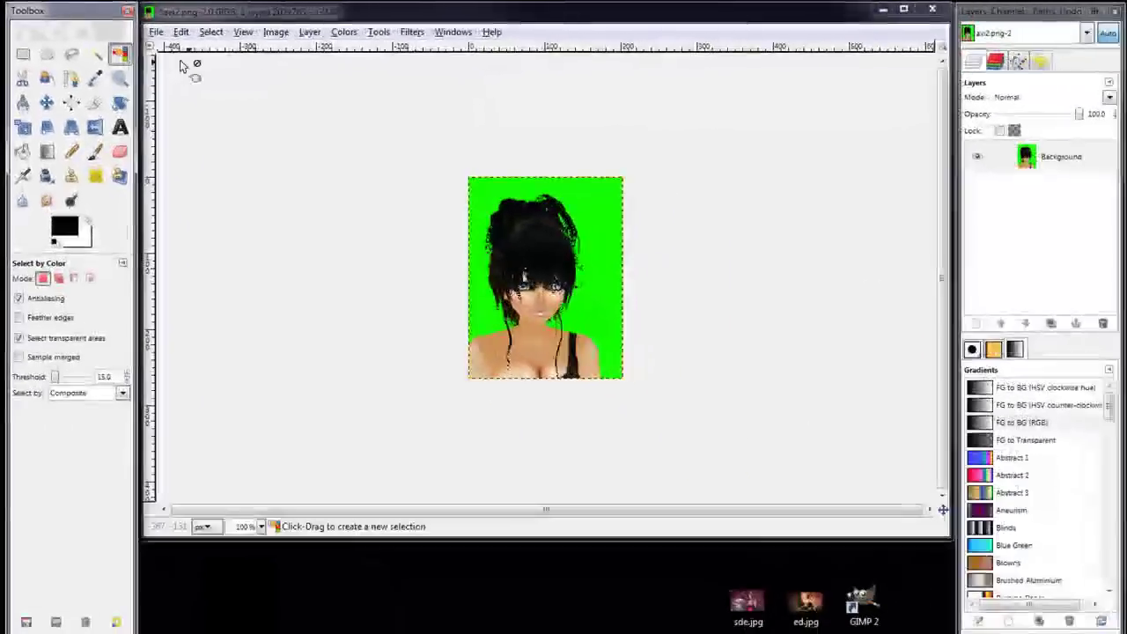
click(598, 216)
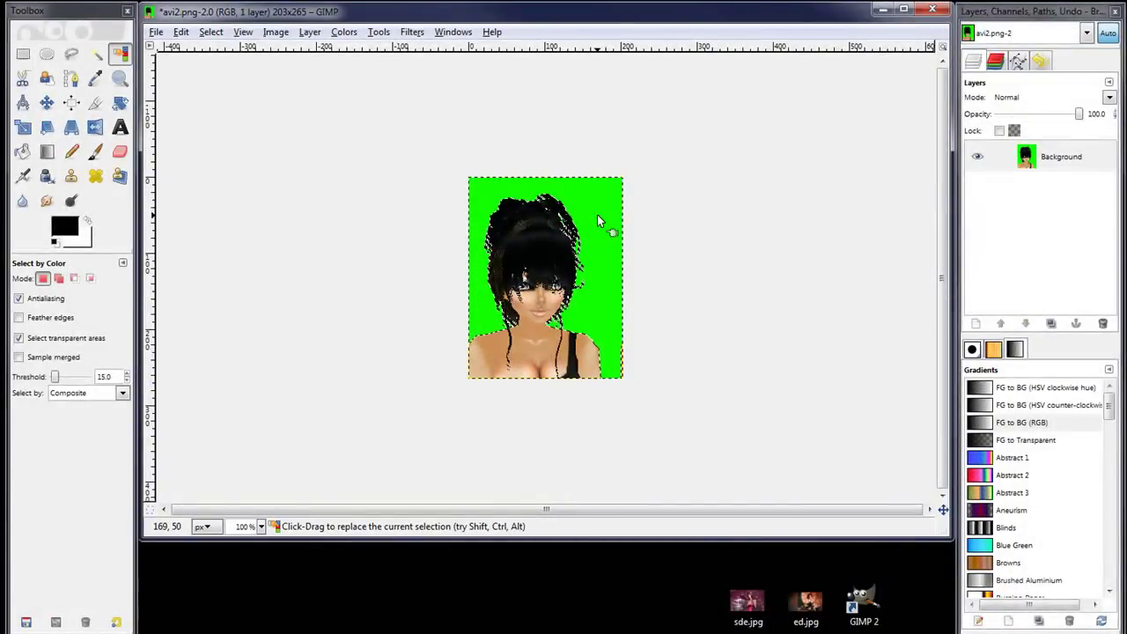
key(Delete)
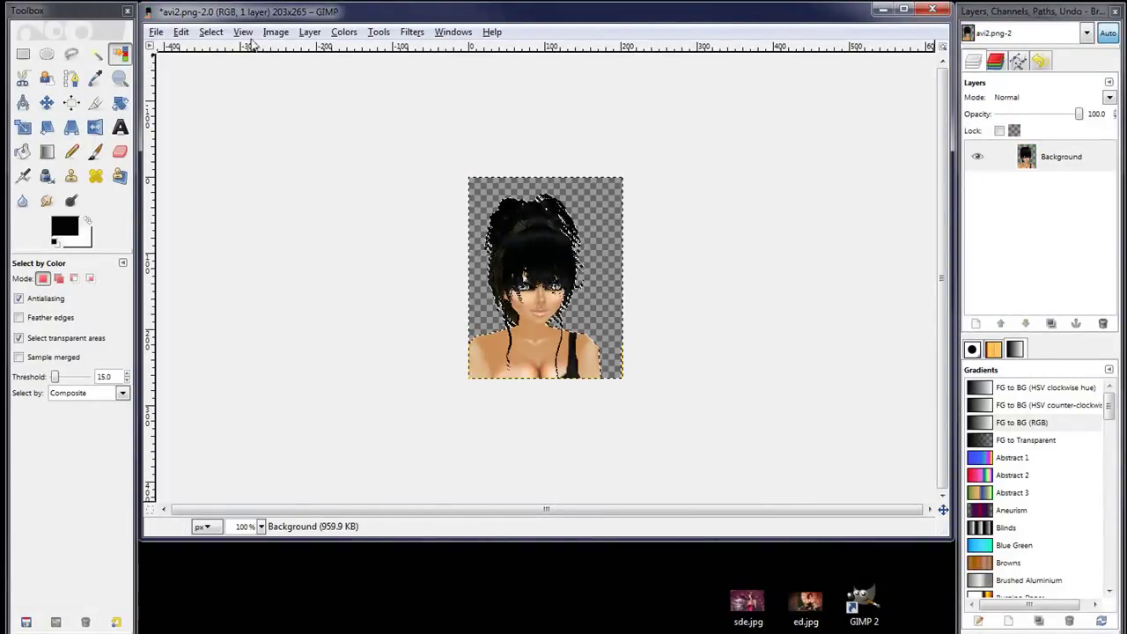
Clear the selection and drag sde.jpg into the image as a new layer.
click(220, 34)
click(225, 76)
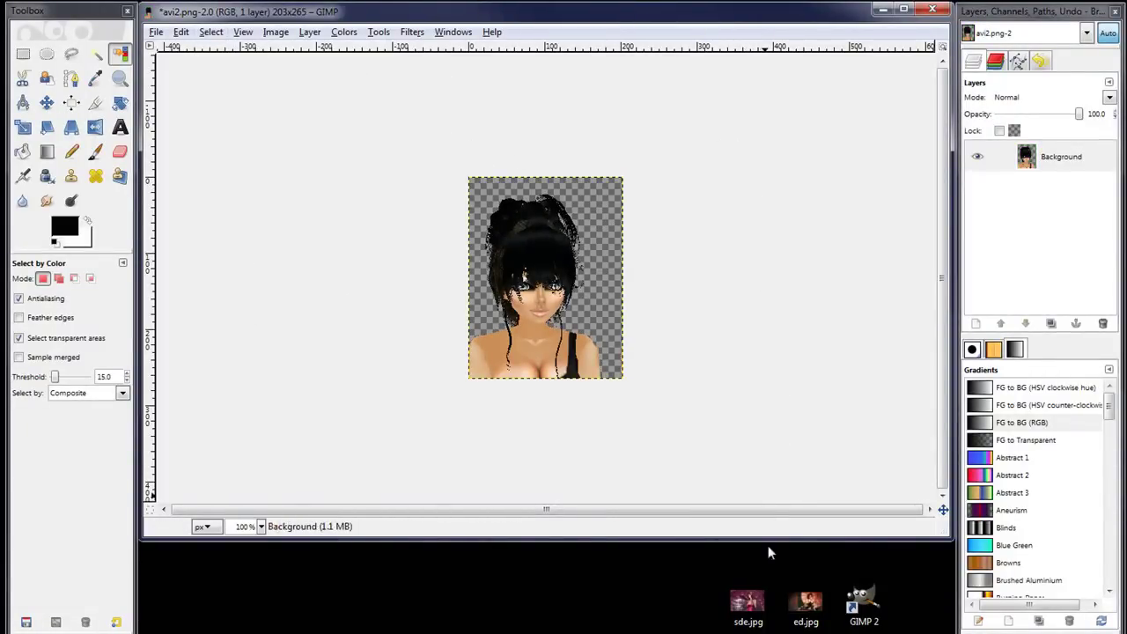
click(48, 103)
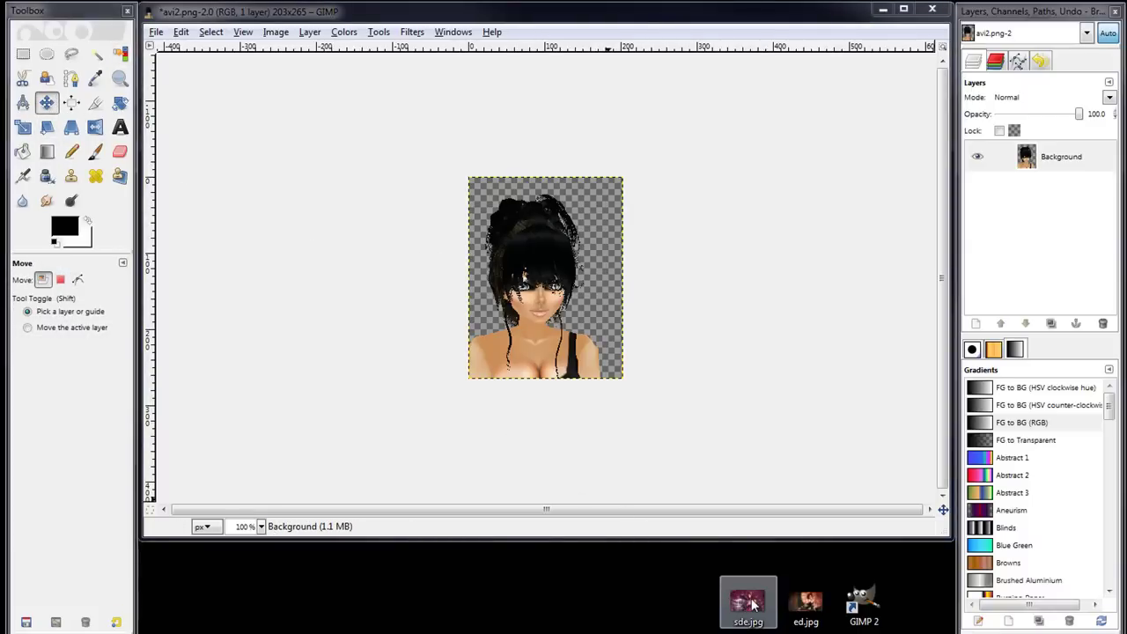
drag(751, 604, 1013, 210)
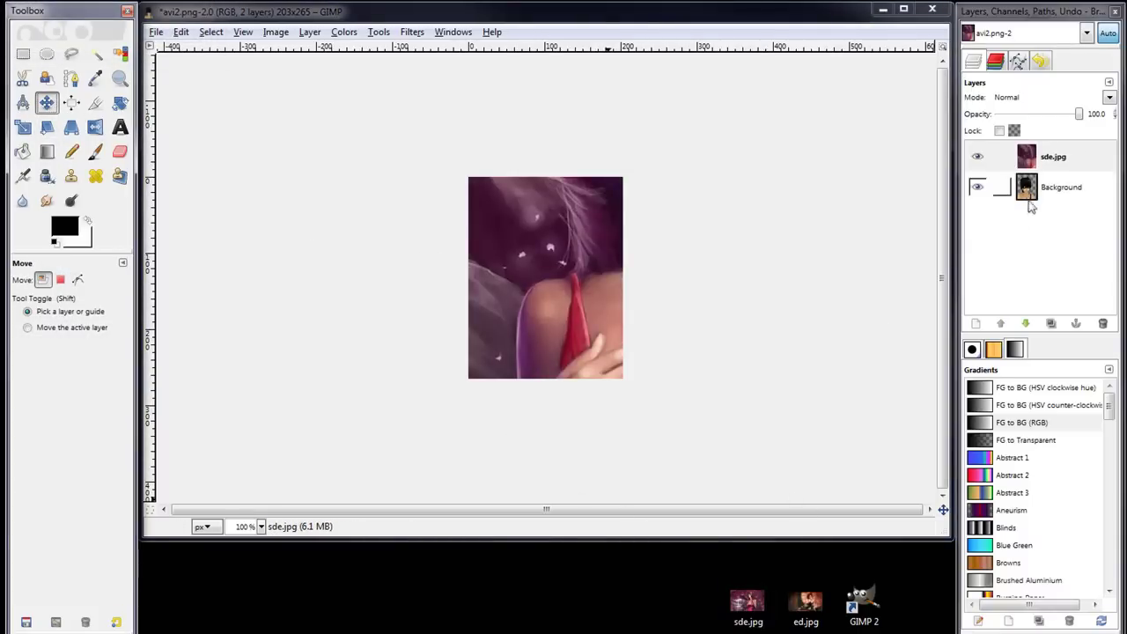
Lower the sde.jpg layer beneath the avatar and shift it about 21 px left.
click(1053, 159)
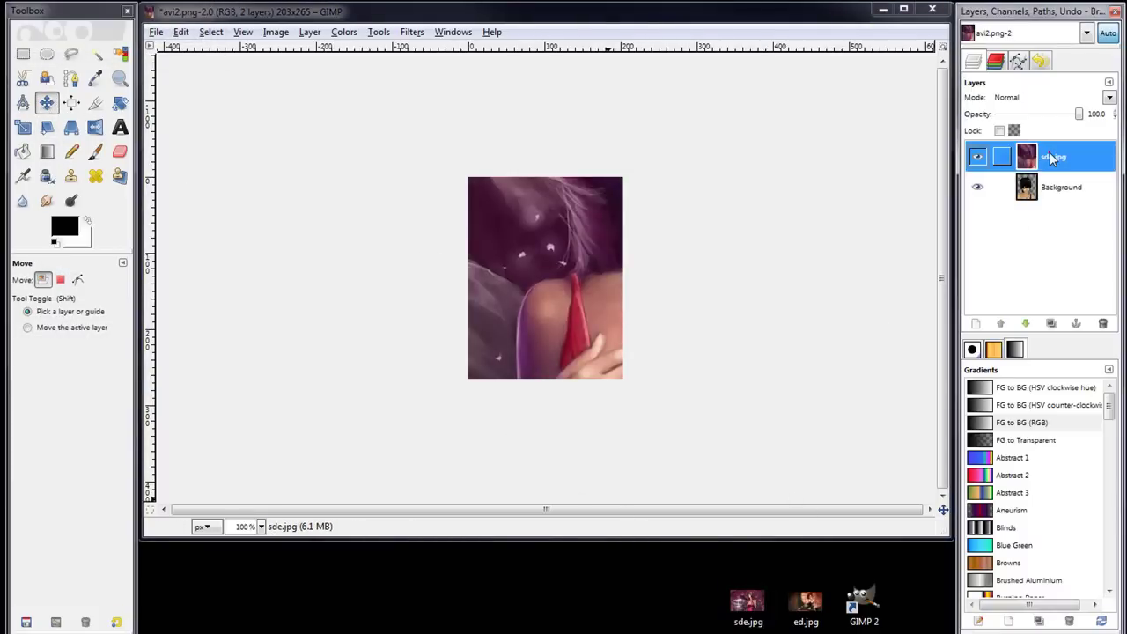
click(1025, 325)
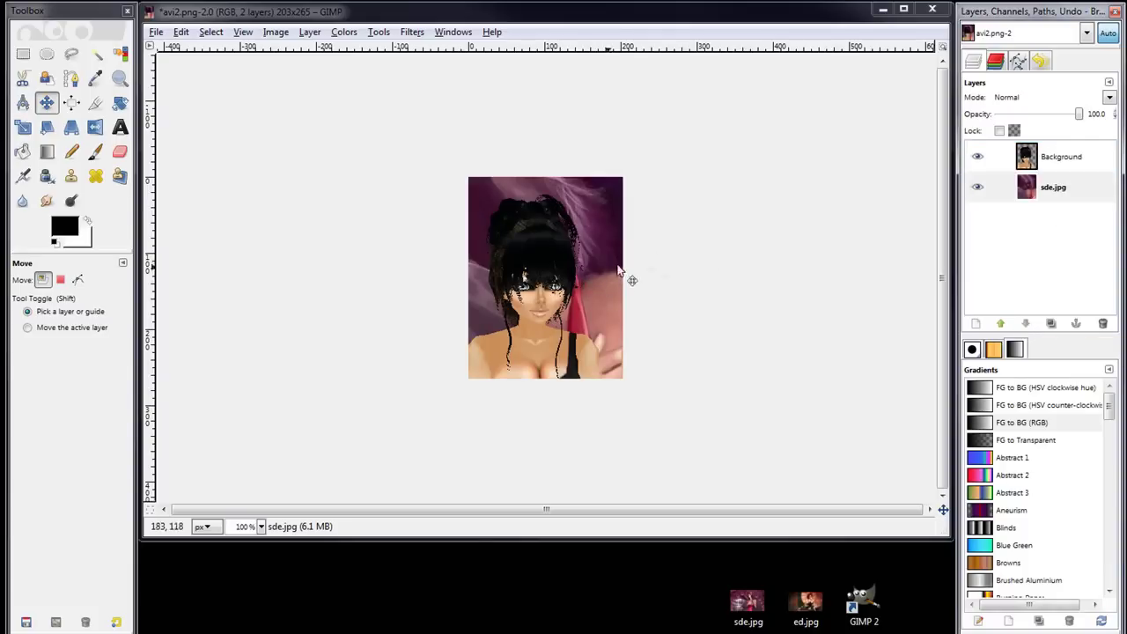
drag(595, 209, 177, 343)
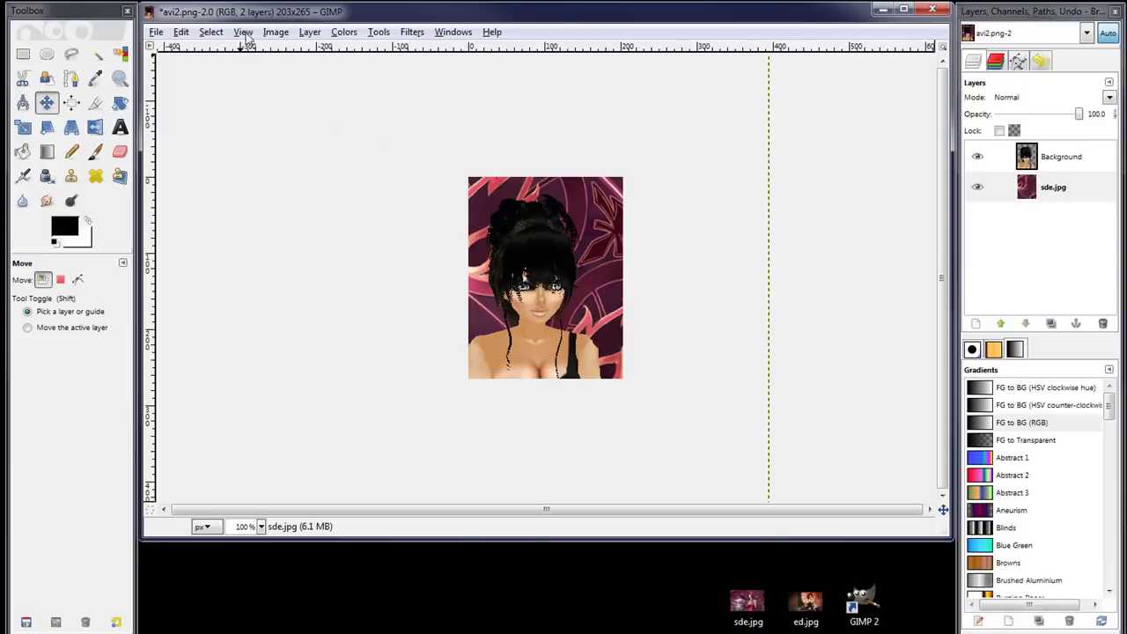
click(276, 32)
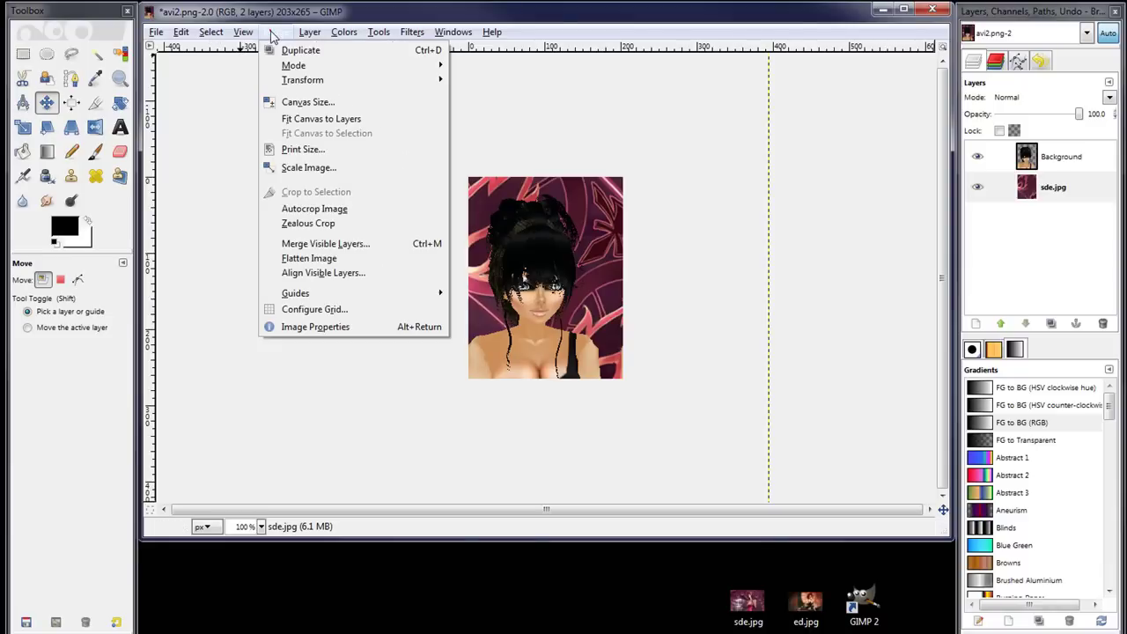
Scale the image from 203 × 265 to 160 × 220 pixels with the chain unlinked.
click(299, 171)
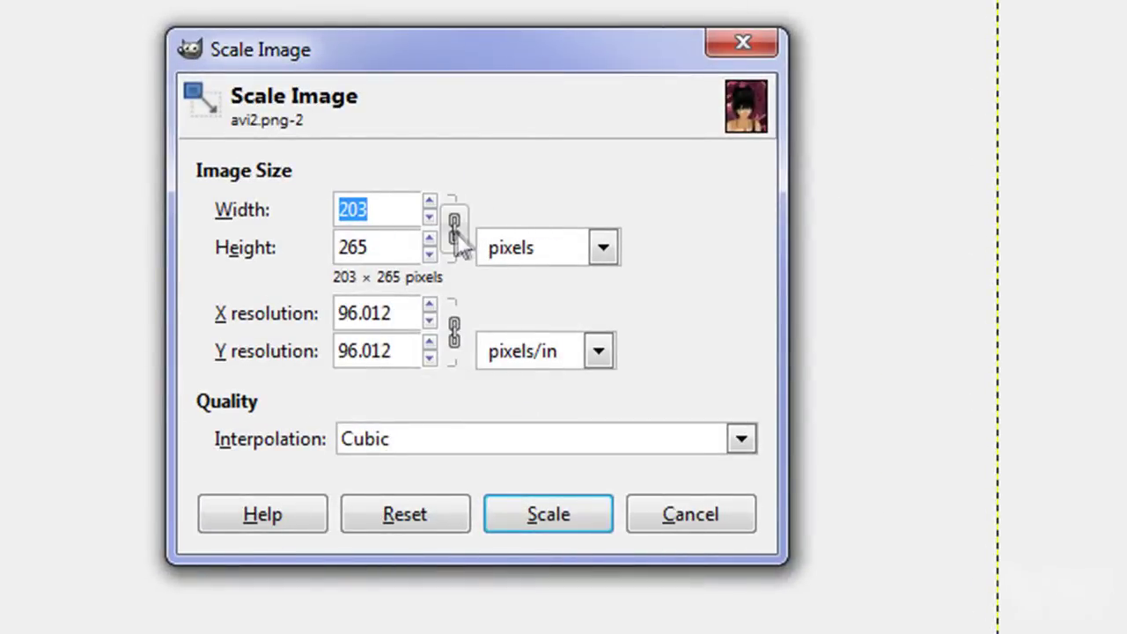
click(454, 229)
double_click(381, 208)
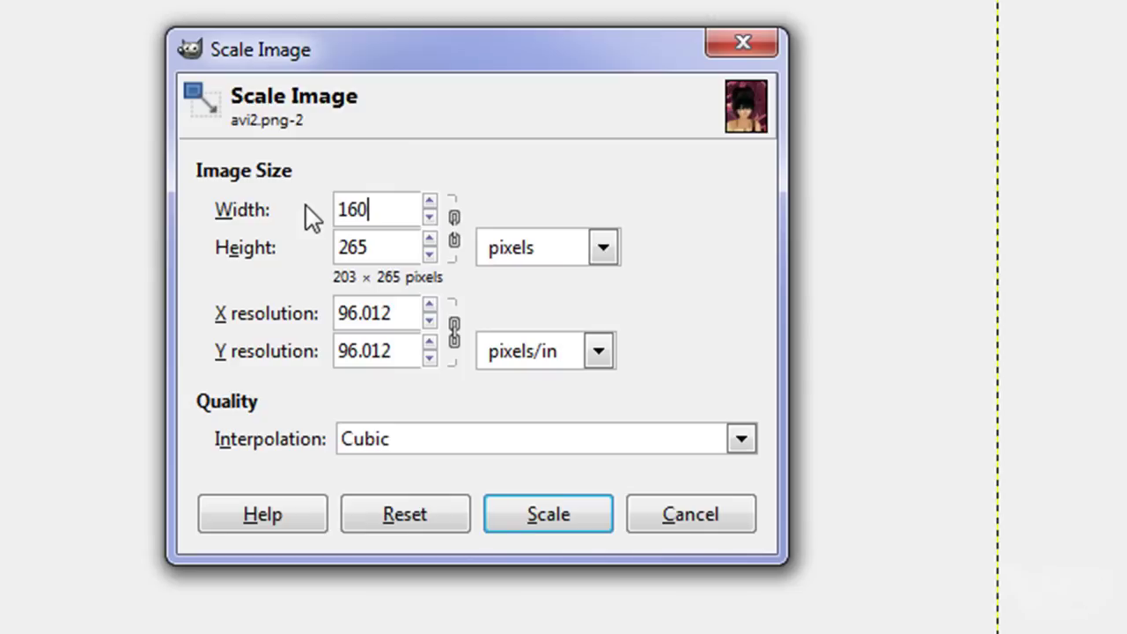
drag(396, 247, 337, 250)
click(568, 518)
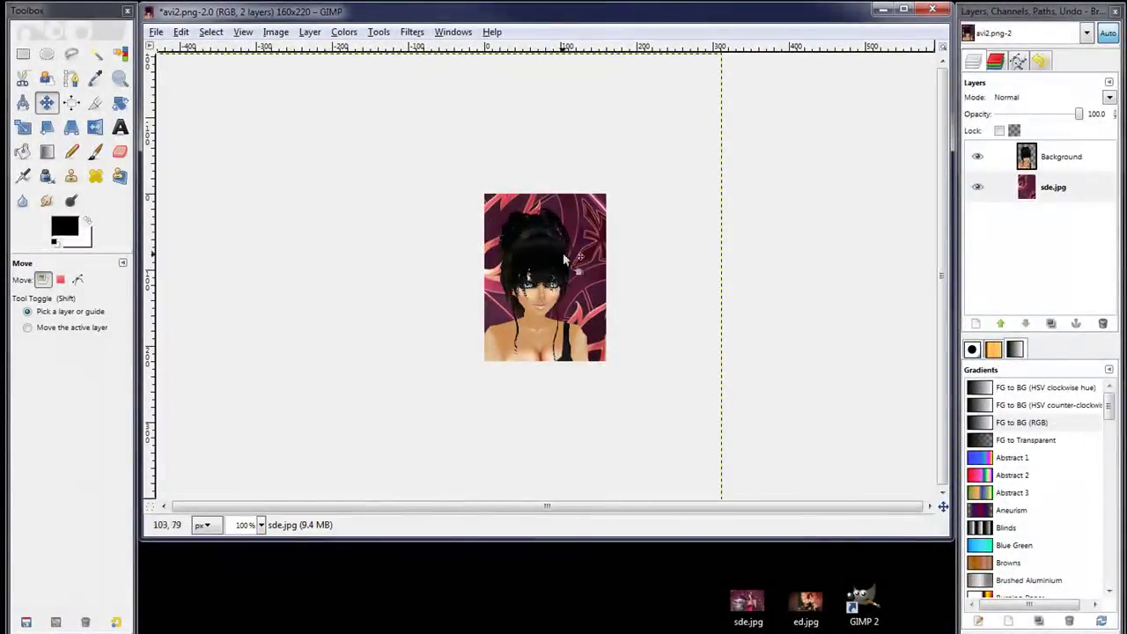
click(156, 33)
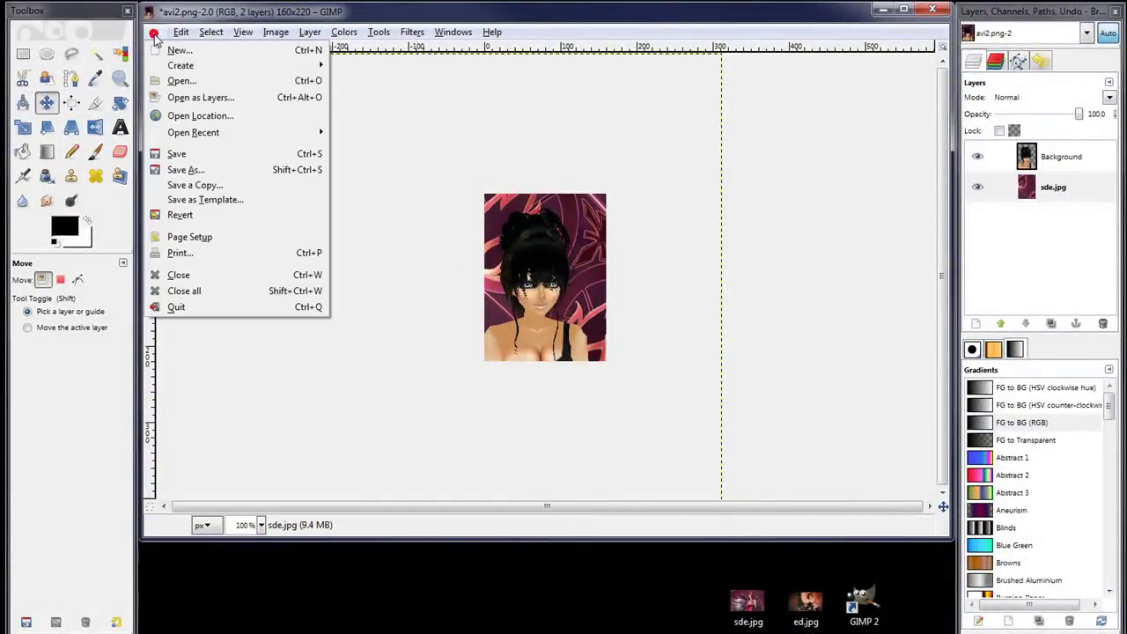
Save the image under the new name avi4.png.
click(189, 169)
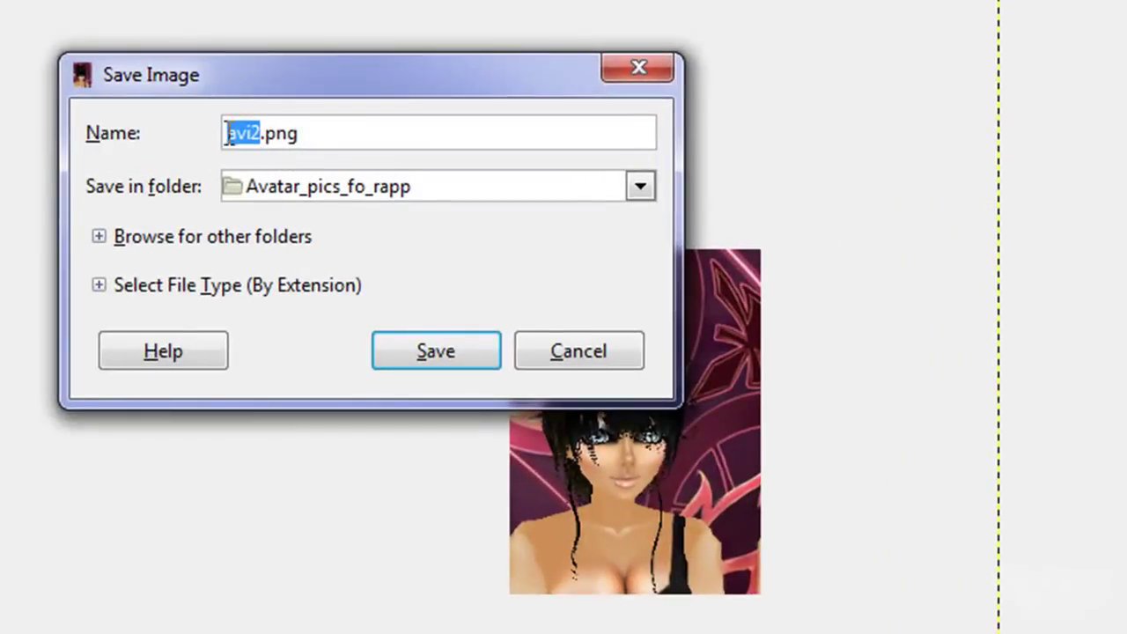
click(256, 132)
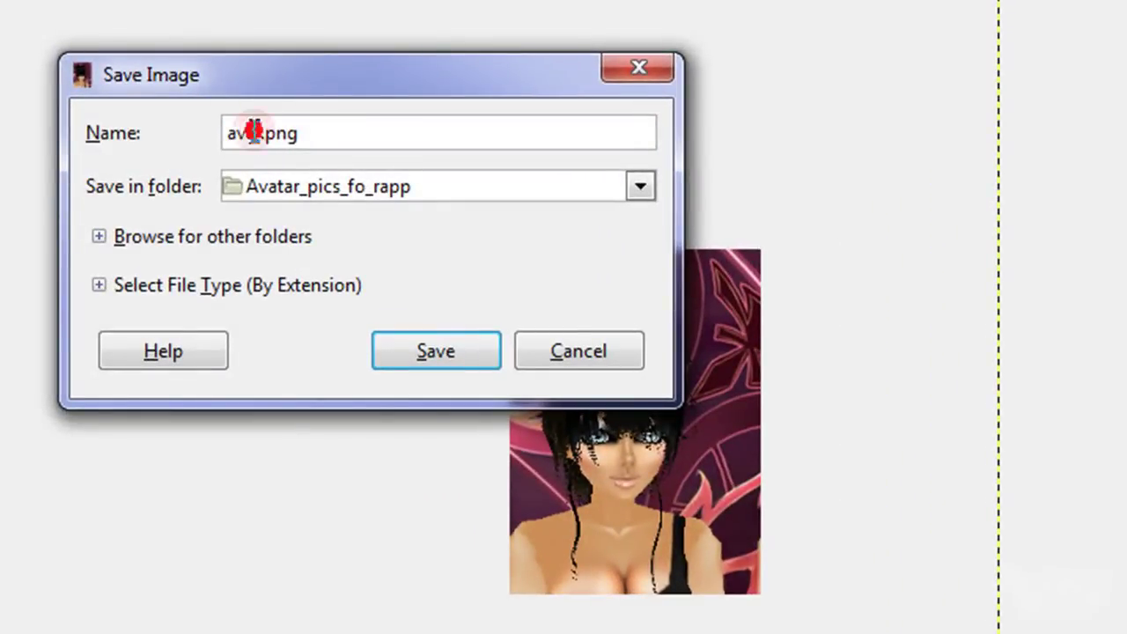
text(4)
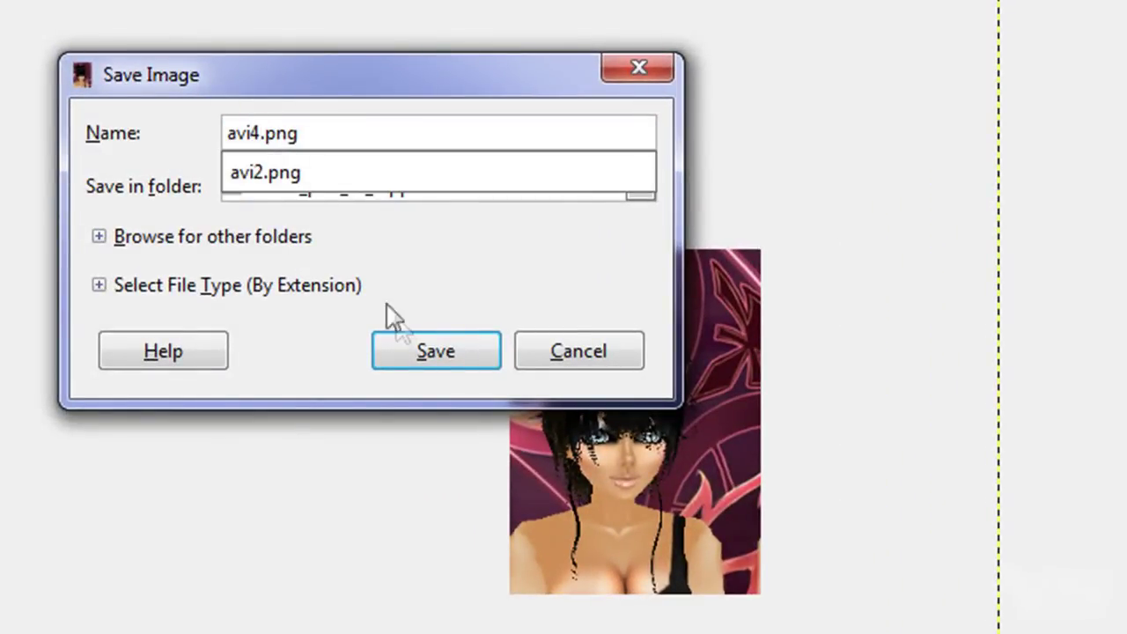
click(427, 361)
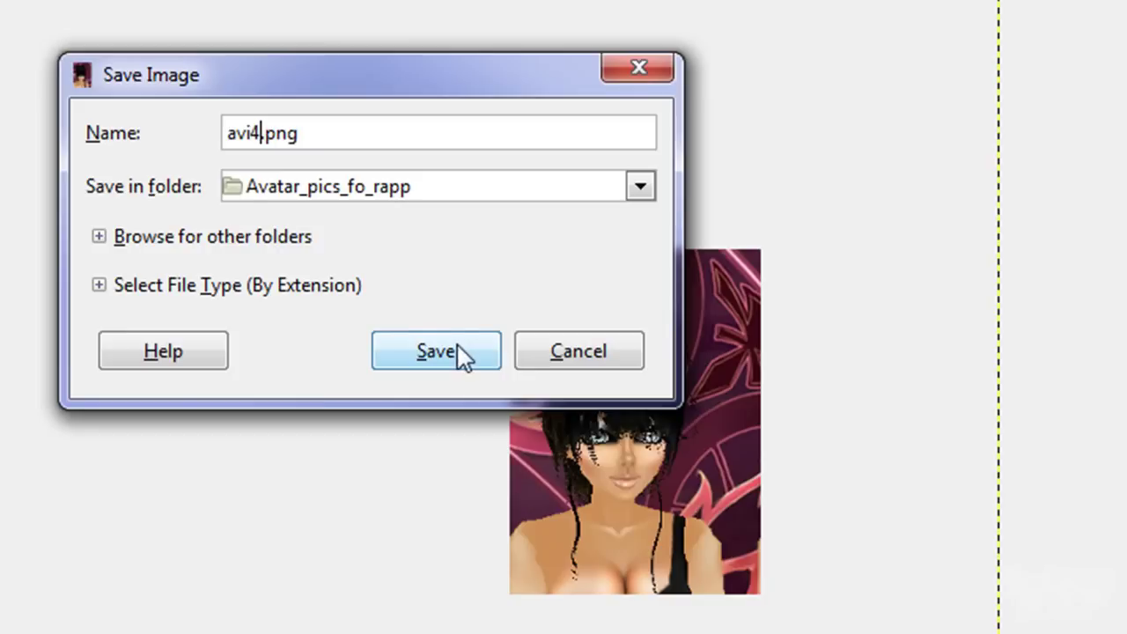
click(459, 356)
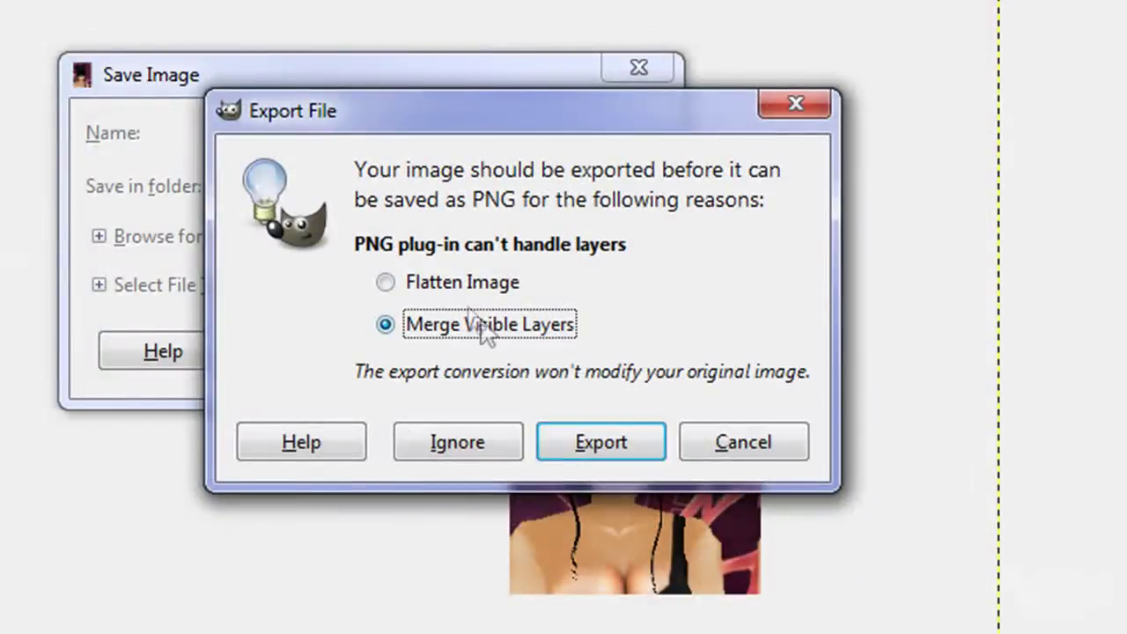
Flatten the image for export and finish saving the PNG with compression level 9.
click(385, 281)
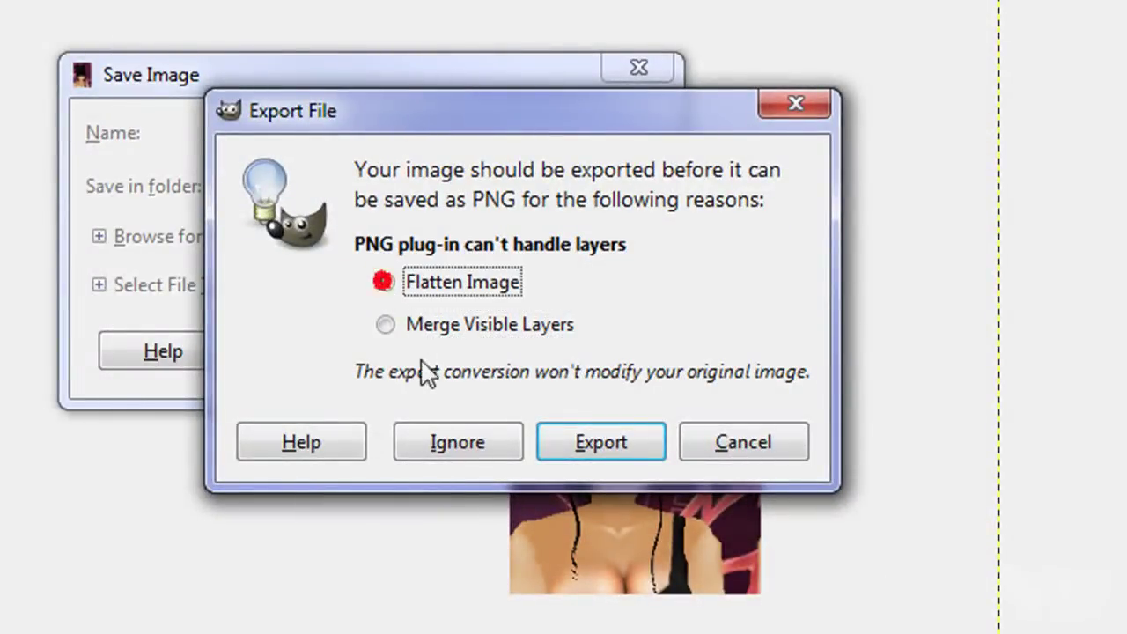
click(602, 445)
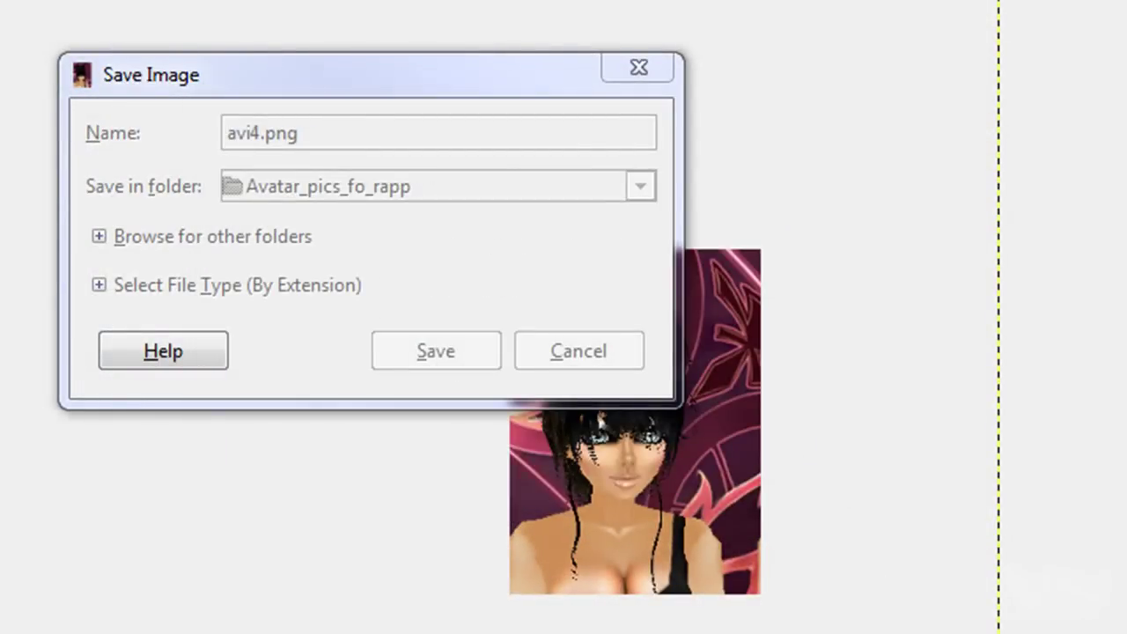
drag(731, 171, 379, 77)
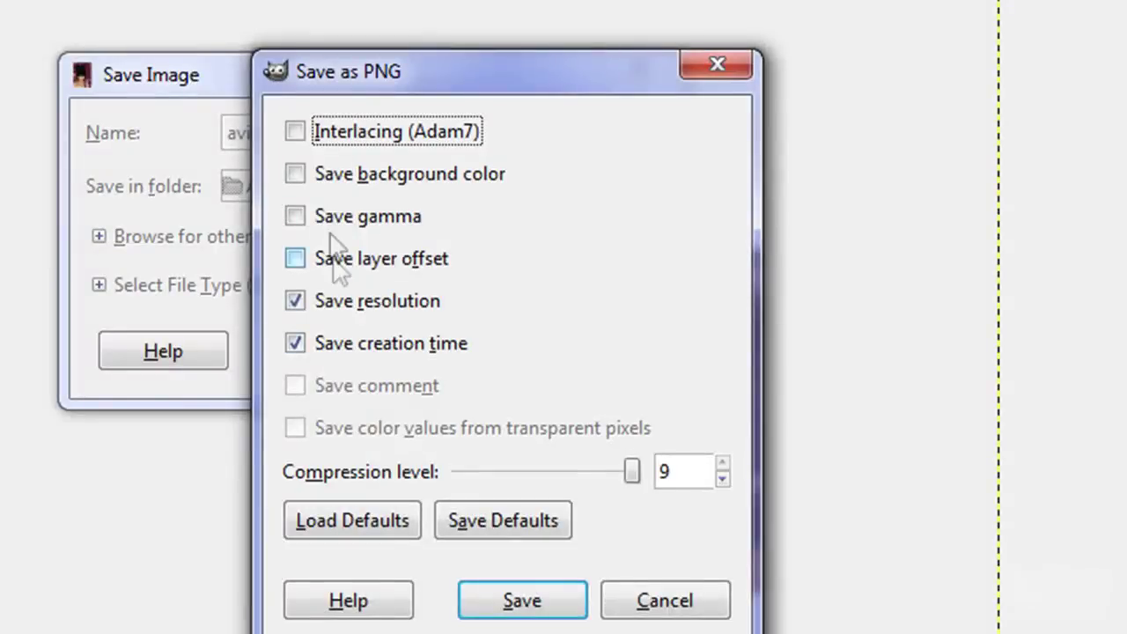
click(517, 603)
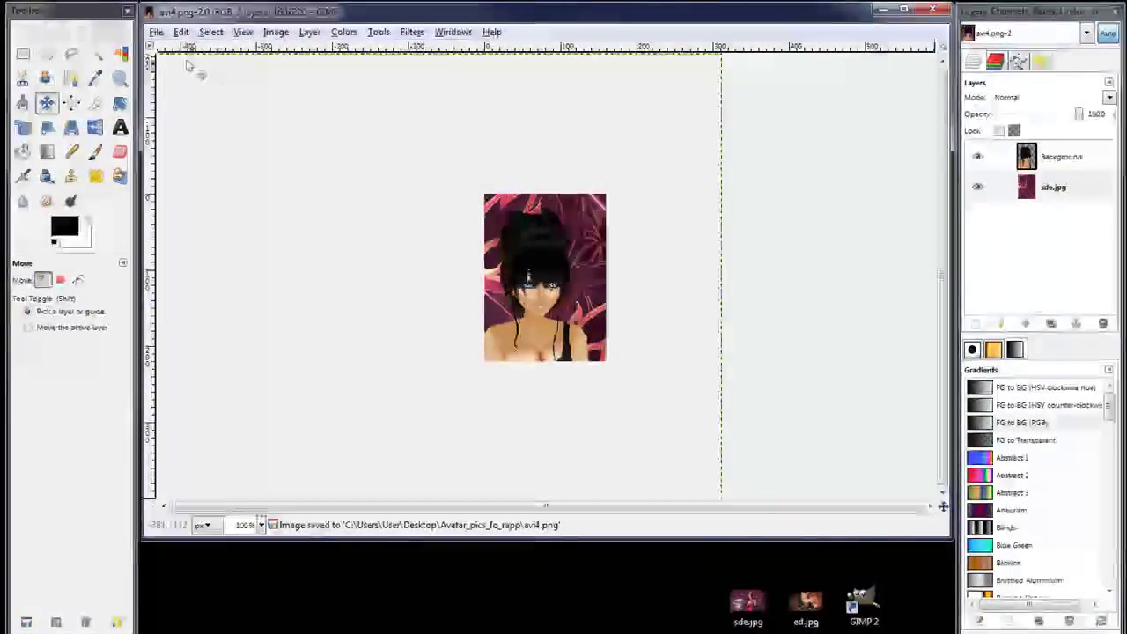
click(156, 33)
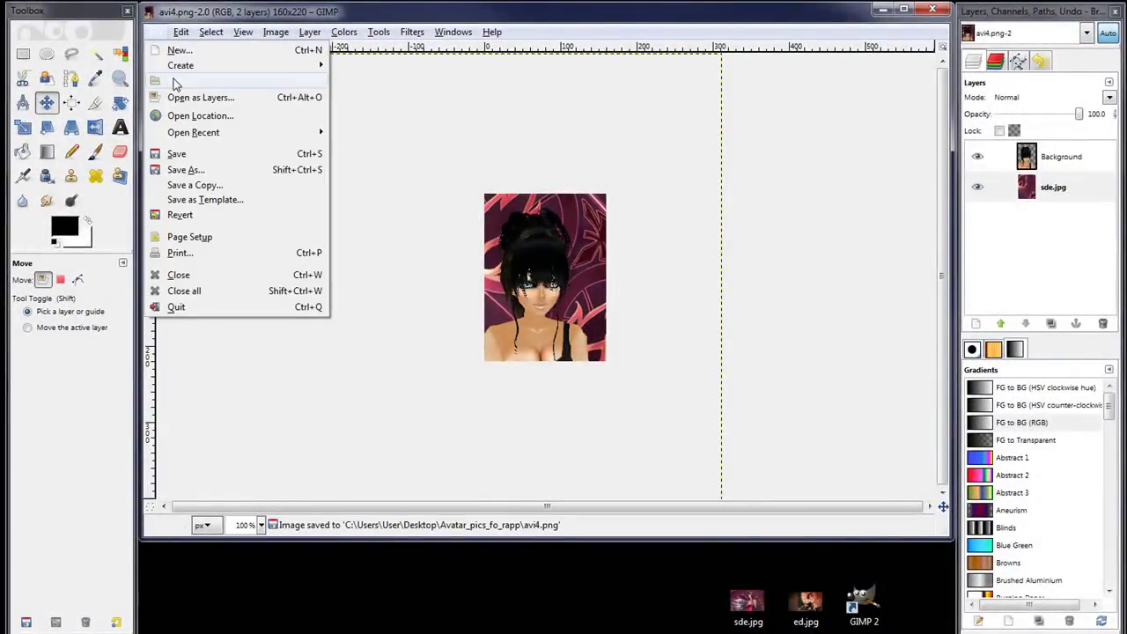
click(173, 82)
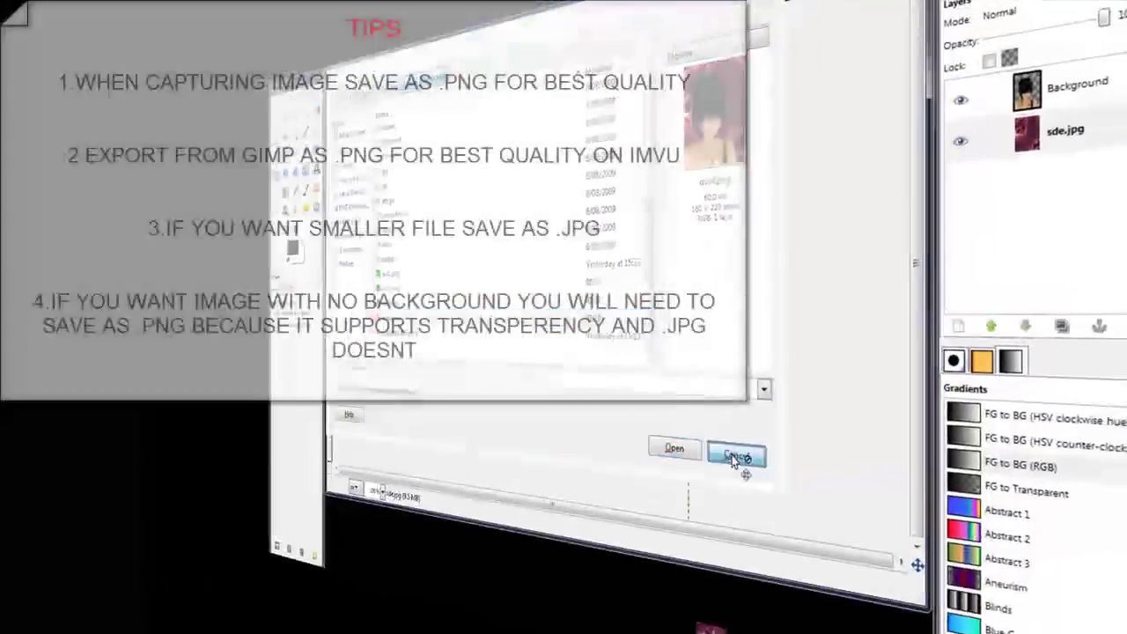
click(736, 457)
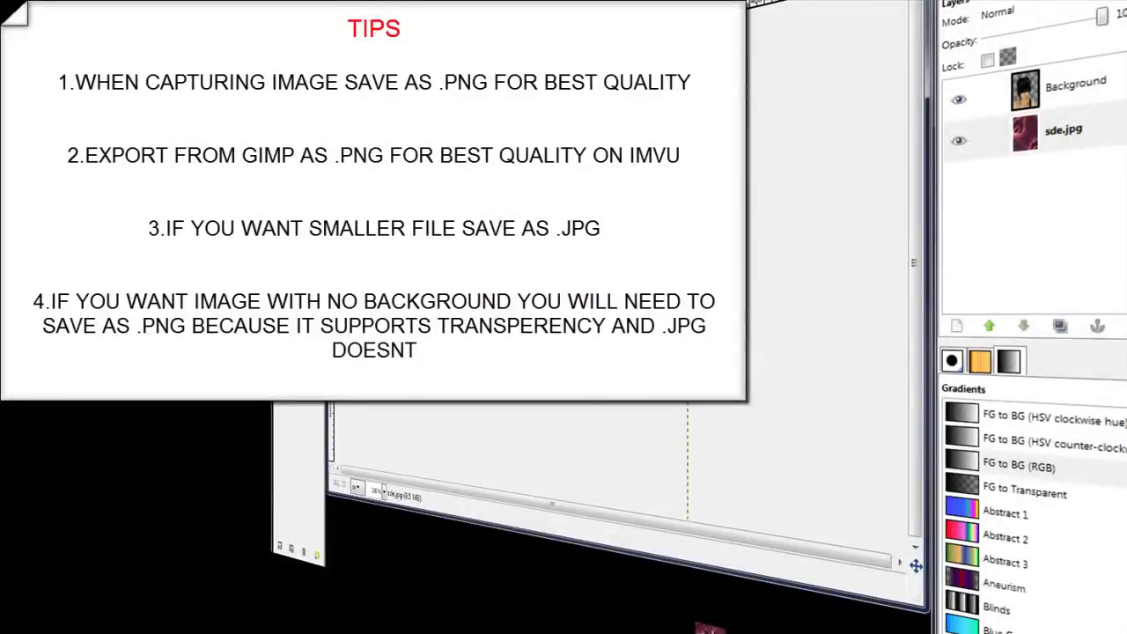